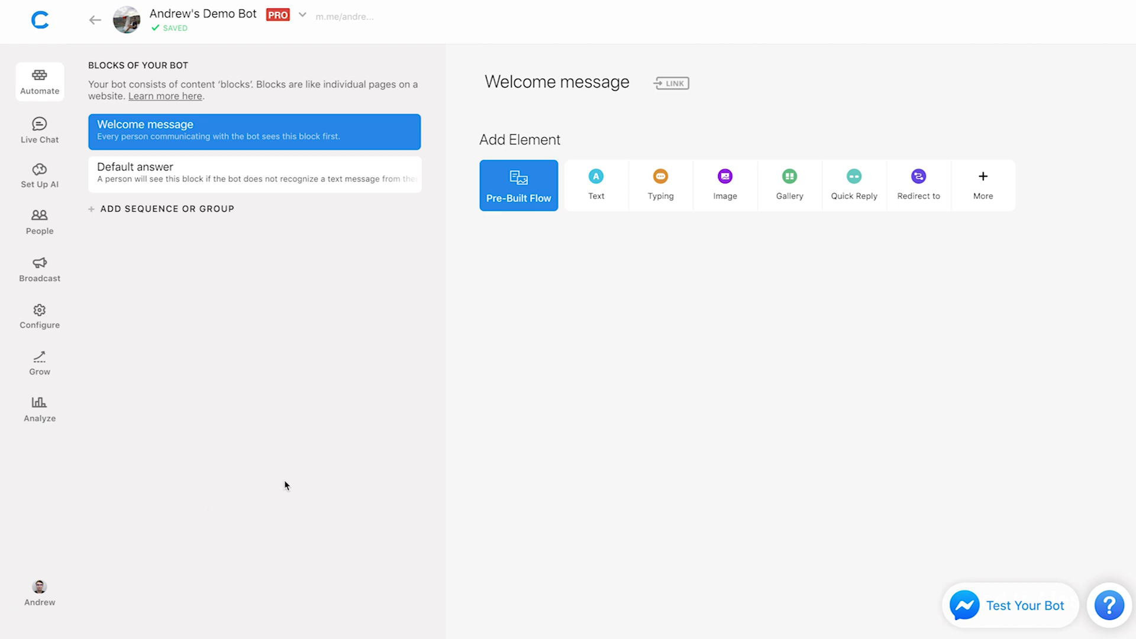
Add a text card reading 'Hi...' to the Welcome message
{"action": "left_click", "coordinate": [593, 206]}
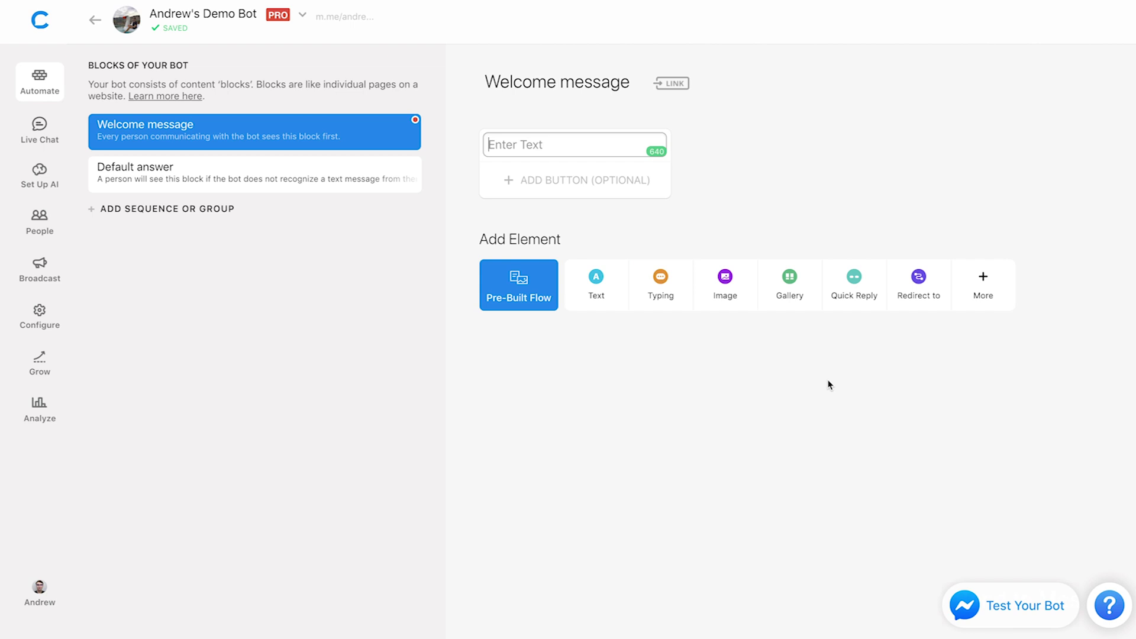
{"action": "type", "text": "Hi..."}
{"action": "left_click", "coordinate": [836, 166]}
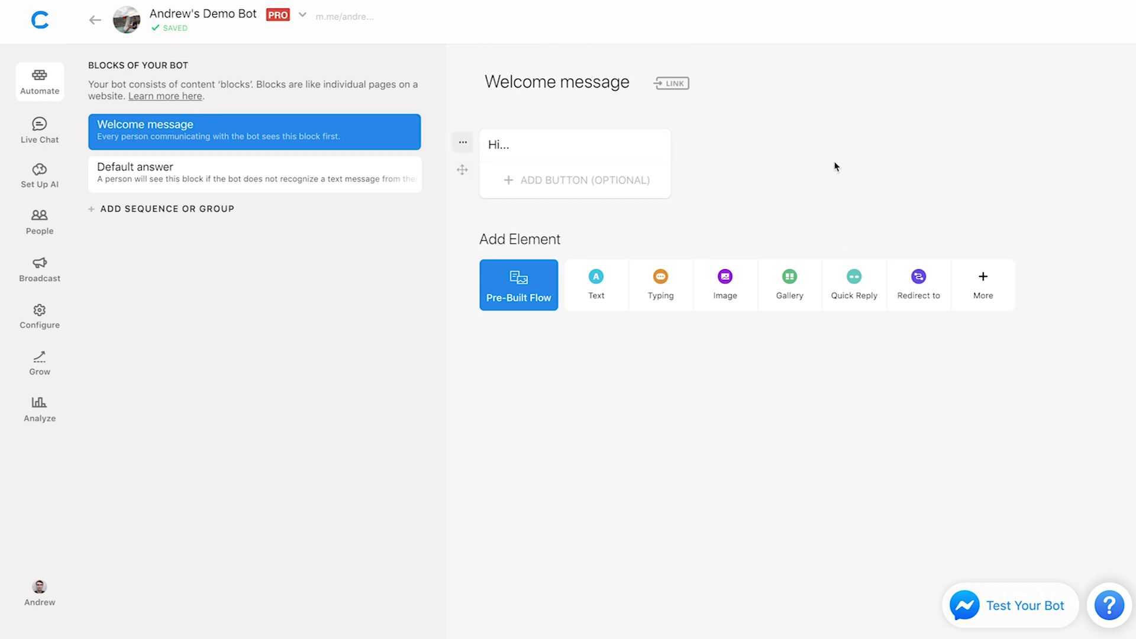
Attach a 'Shop Now' button that opens the URL chatfuel.com/shop
{"action": "left_click", "coordinate": [531, 180]}
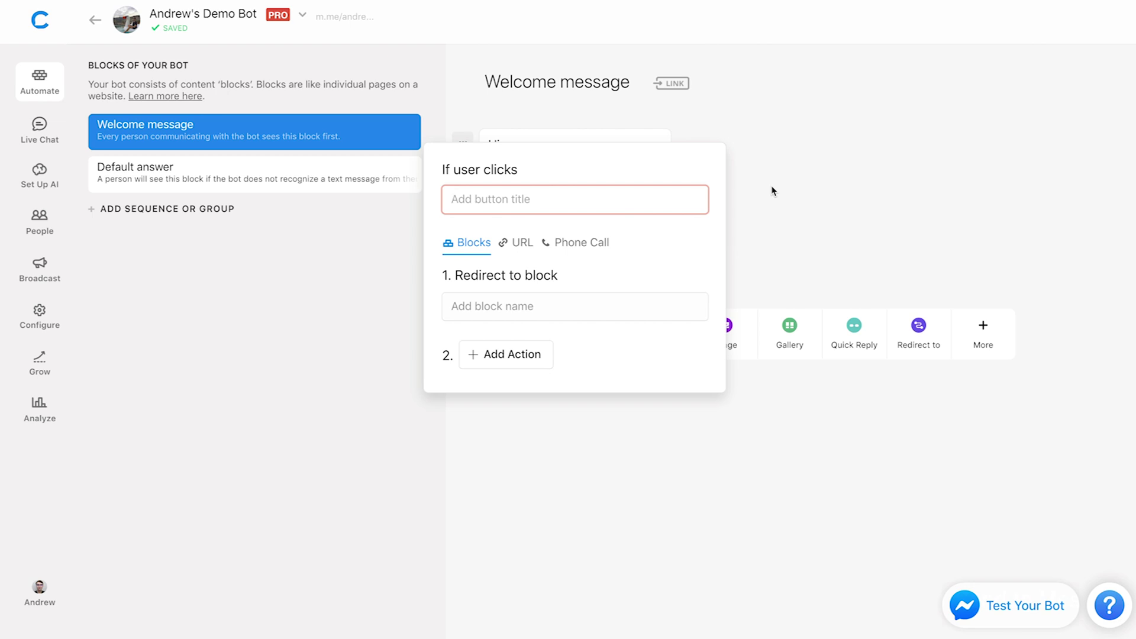
{"action": "type", "text": "Shop Now"}
{"action": "left_click", "coordinate": [514, 248]}
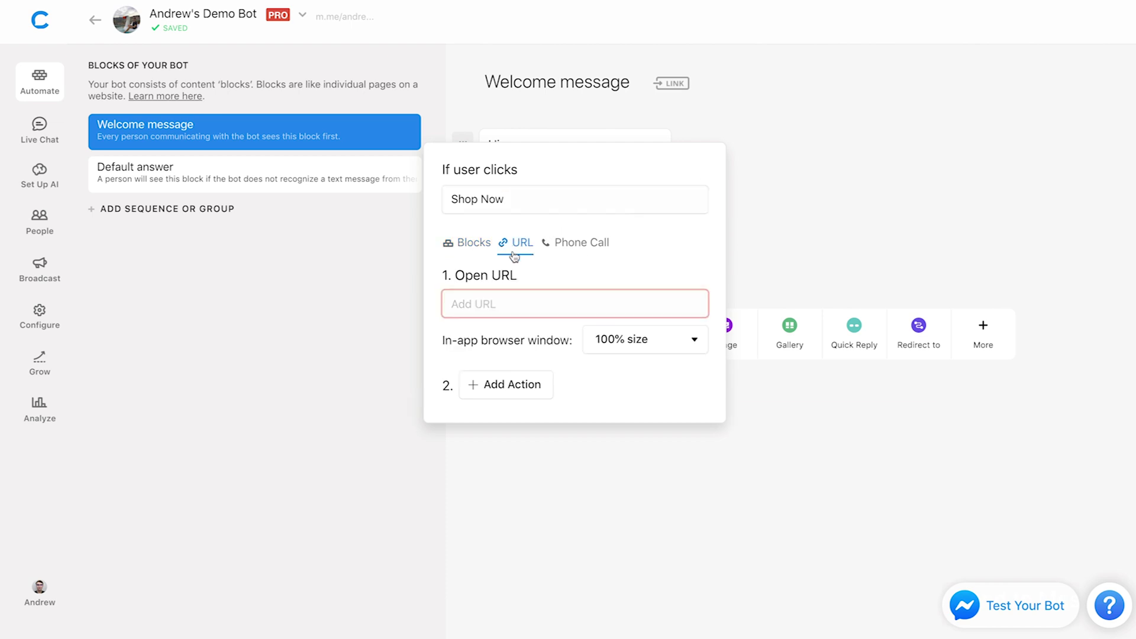
{"action": "type", "text": "chatfuel.com/shop"}
Add a button action setting user attribute 'visited page' to 'true'
{"action": "left_click", "coordinate": [540, 393]}
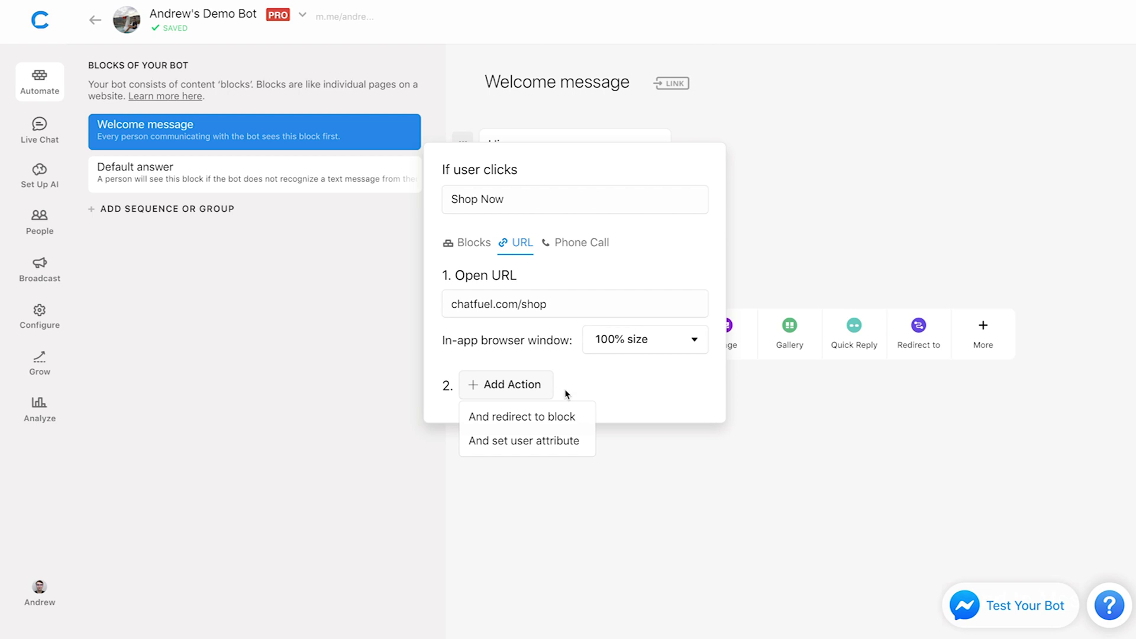
{"action": "left_click", "coordinate": [541, 444]}
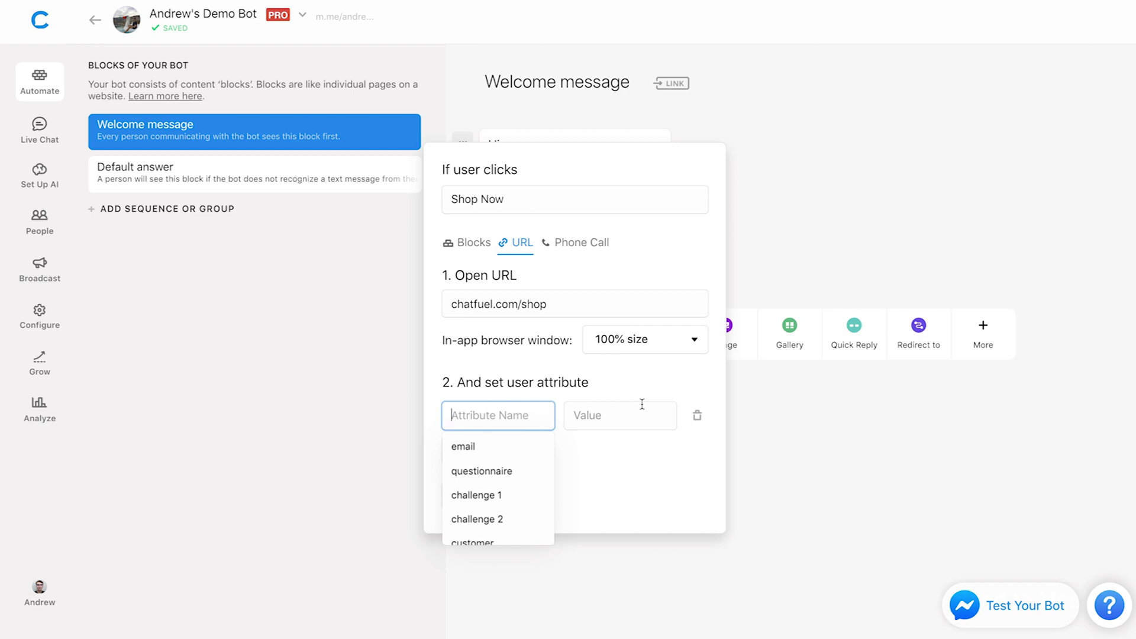
{"action": "type", "text": "visited page"}
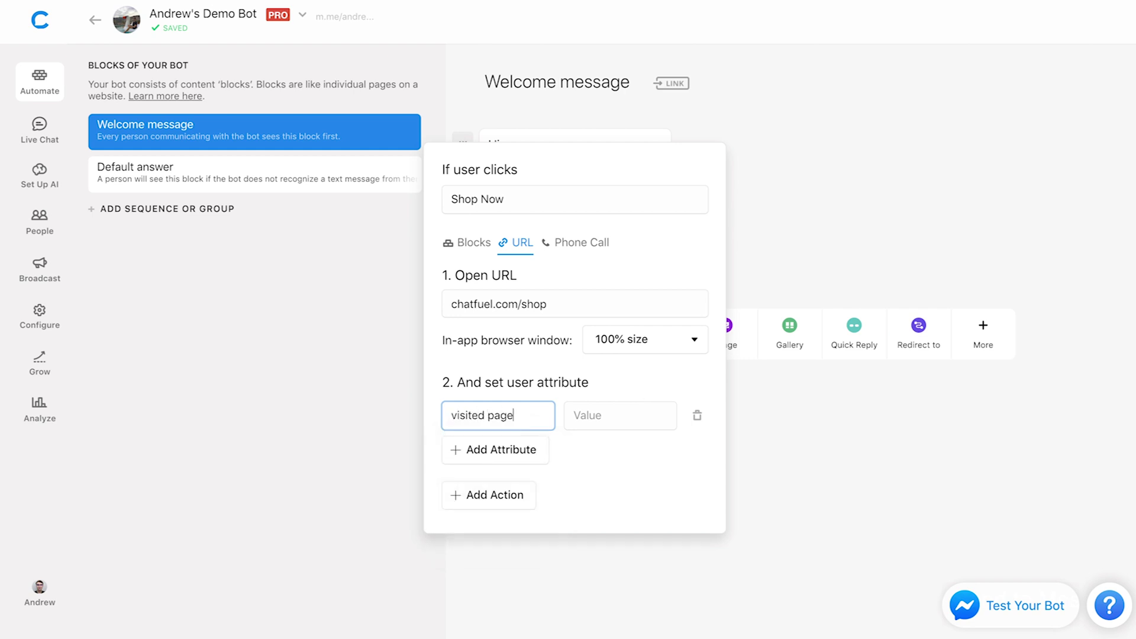
{"action": "left_click", "coordinate": [624, 413]}
{"action": "type", "text": "true"}
{"action": "left_click", "coordinate": [636, 455]}
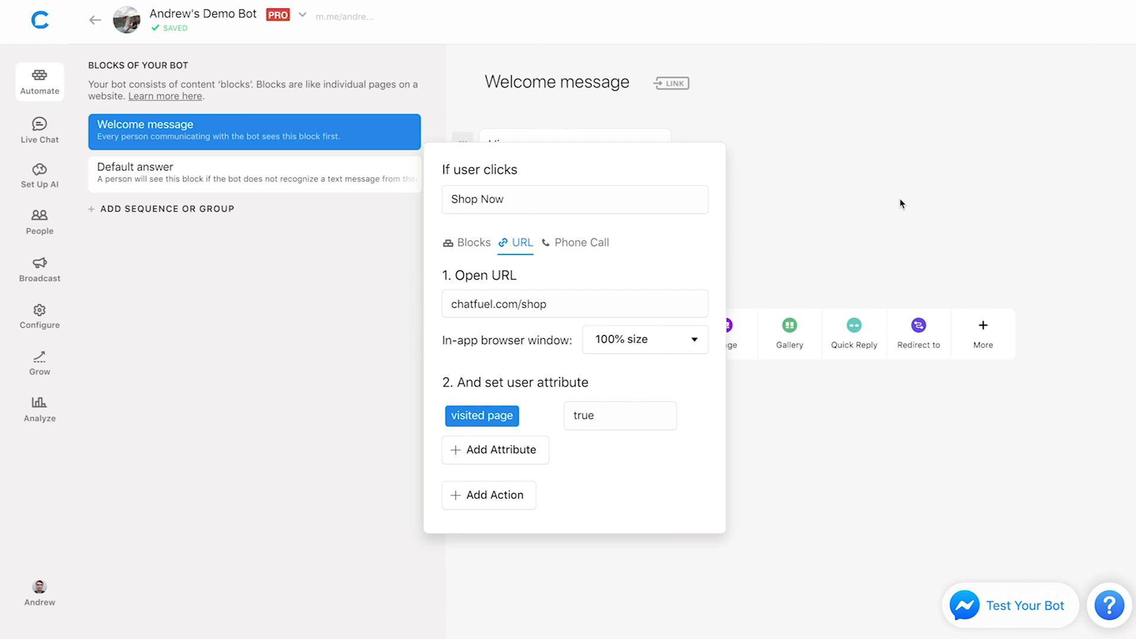
Make Shop Now also redirect to a newly created 'Thank You' block
{"action": "left_click", "coordinate": [523, 498]}
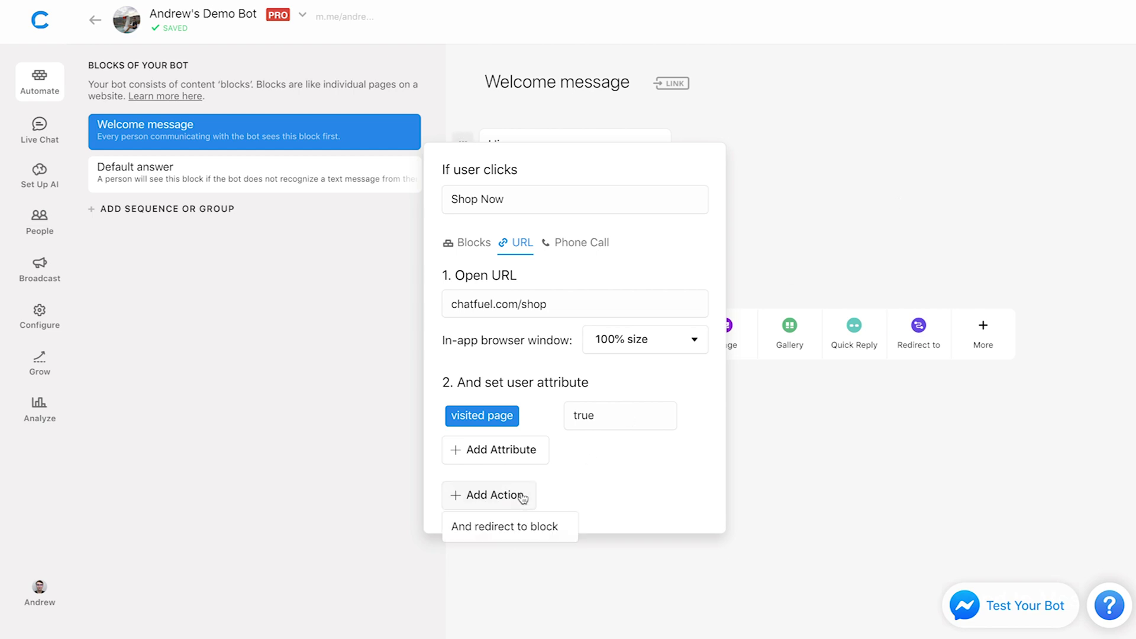
{"action": "left_click", "coordinate": [514, 525]}
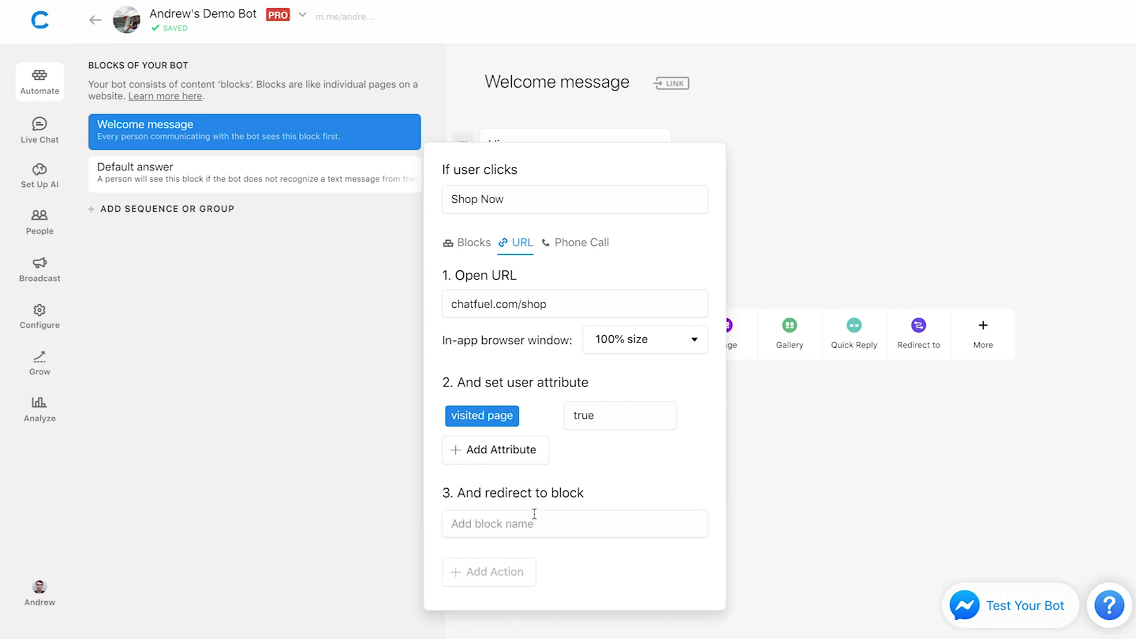
{"action": "left_click", "coordinate": [567, 517]}
{"action": "type", "text": "Thank You"}
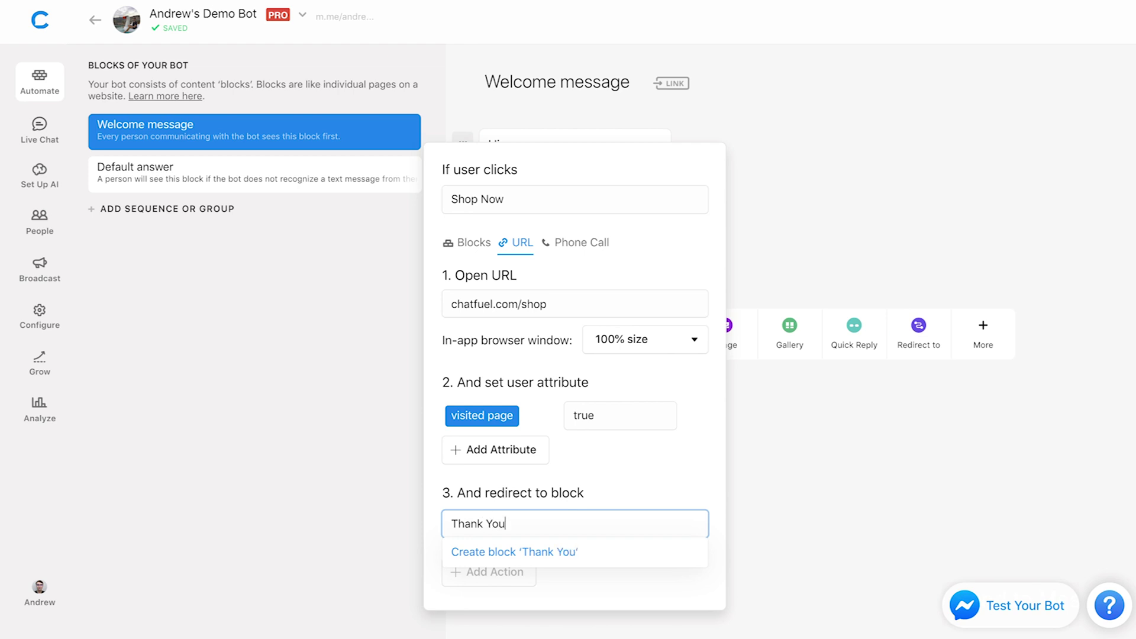
{"action": "left_click", "coordinate": [531, 552]}
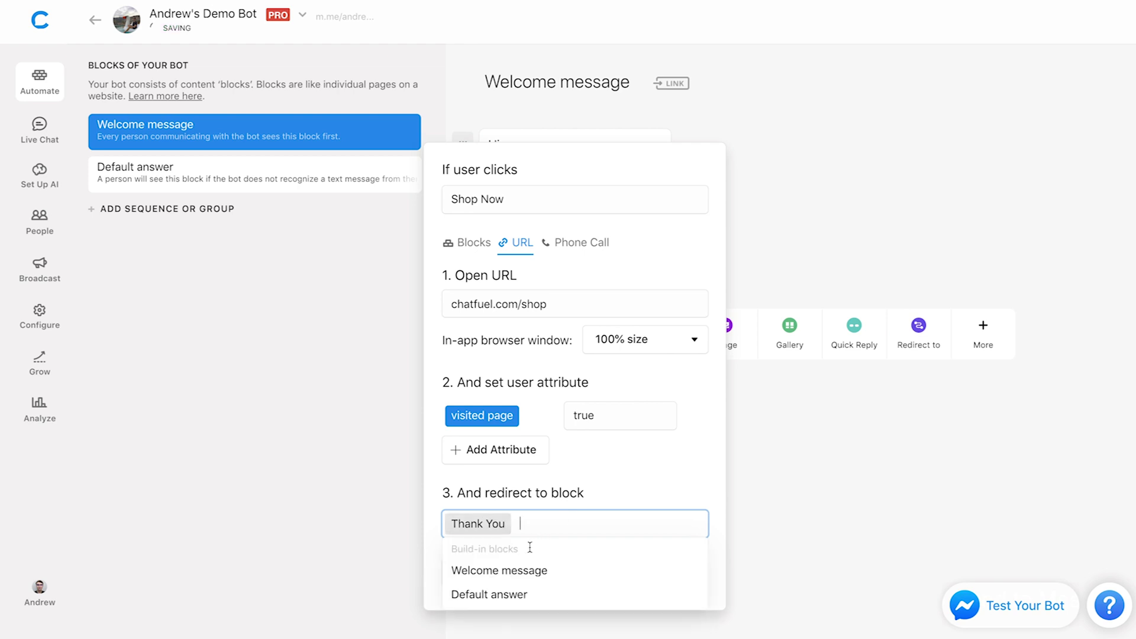
{"action": "left_click", "coordinate": [839, 495]}
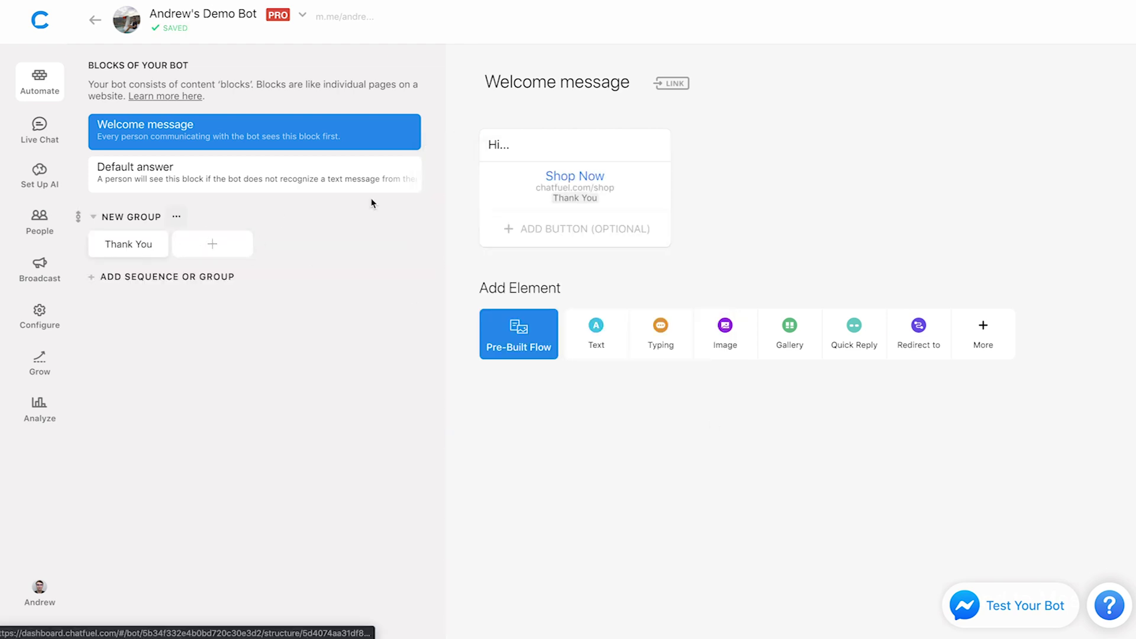
Give the Thank You block the text 'Thanks for visiting our page!'
{"action": "left_click", "coordinate": [118, 247]}
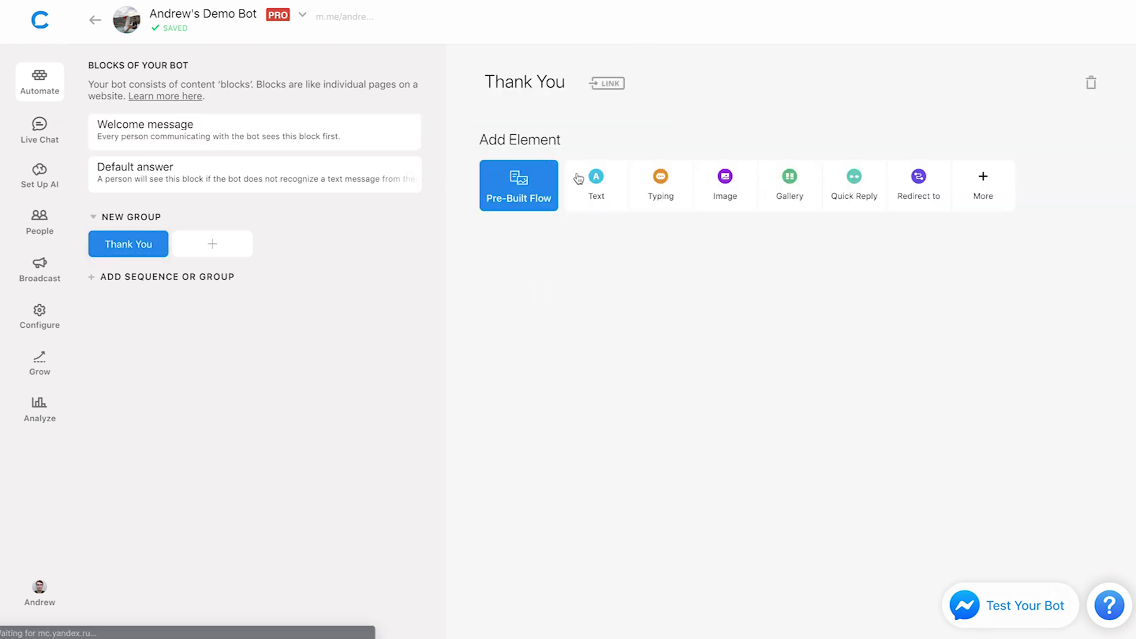
{"action": "left_click", "coordinate": [596, 183]}
{"action": "type", "text": "Thanks for vi"}
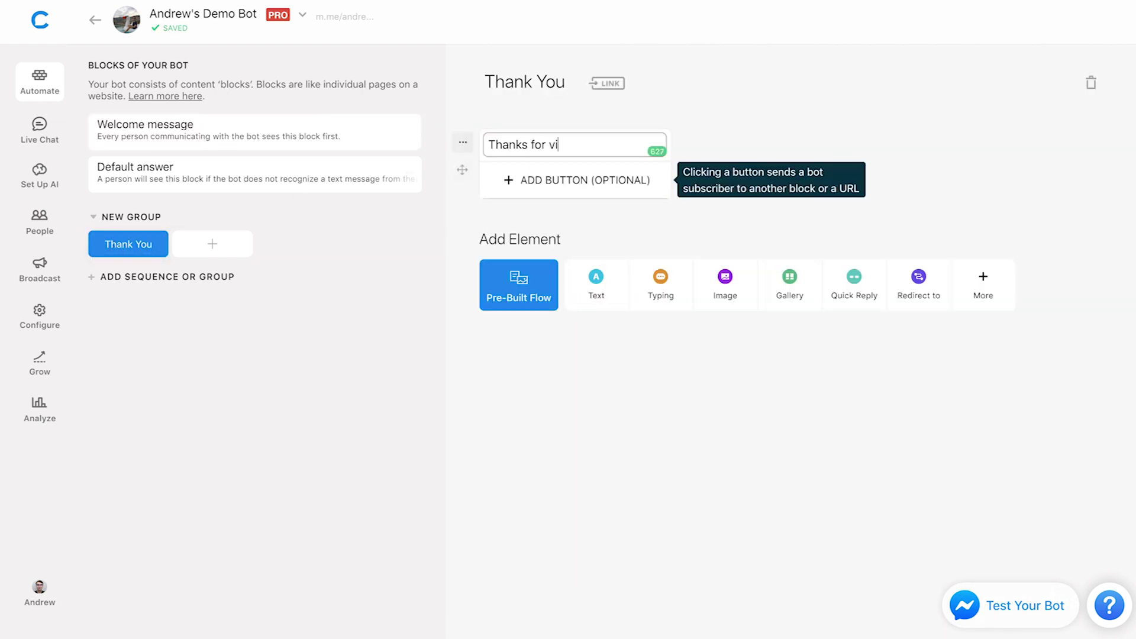
{"action": "type", "text": "siting our page!"}
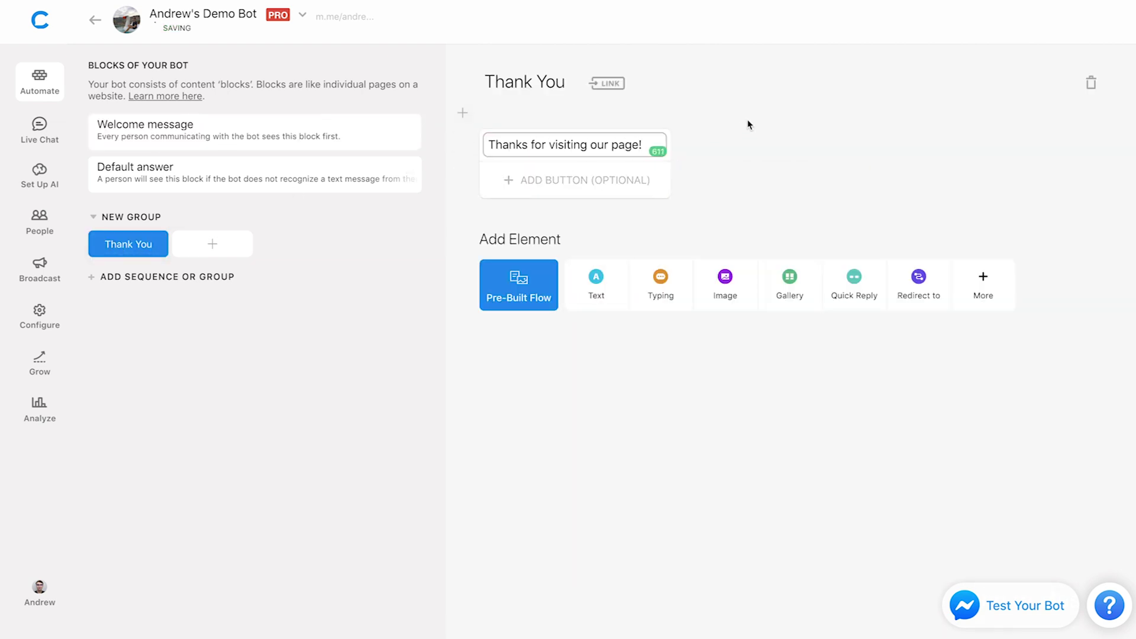
{"action": "left_click", "coordinate": [262, 146]}
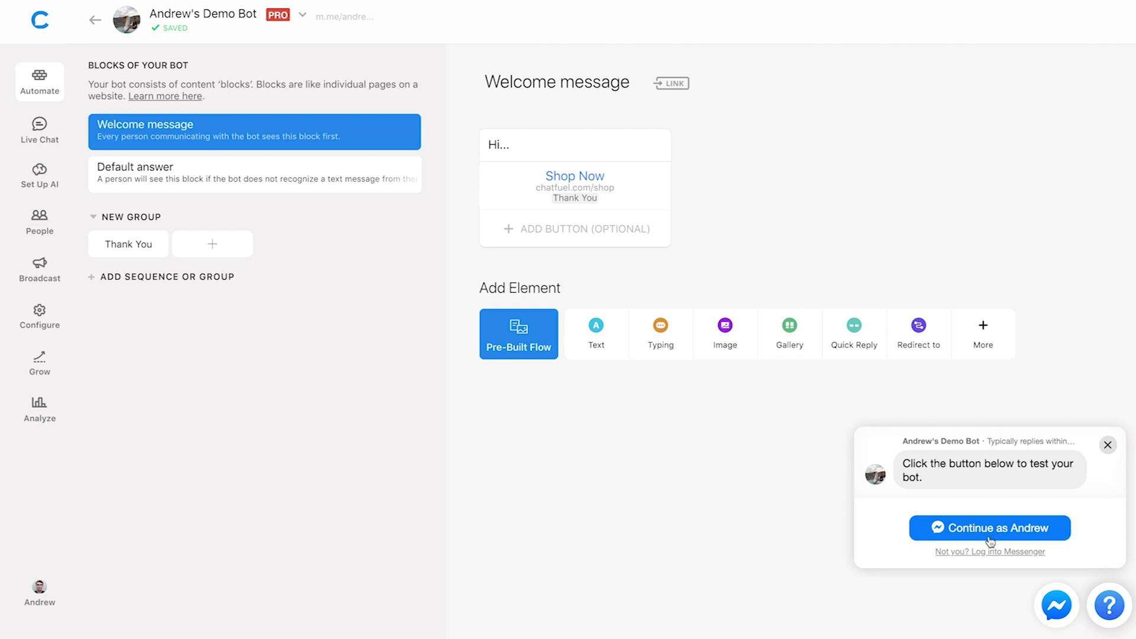
Test the bot in Messenger by tapping Shop Now, then close the test chat
{"action": "left_click", "coordinate": [992, 528]}
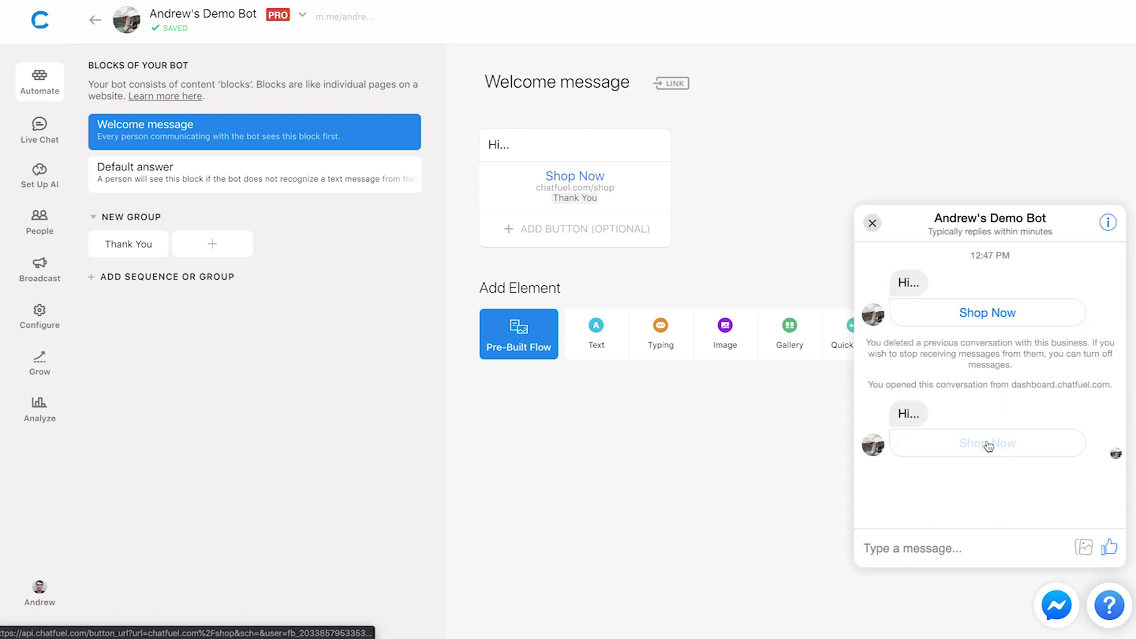
{"action": "left_click", "coordinate": [987, 444]}
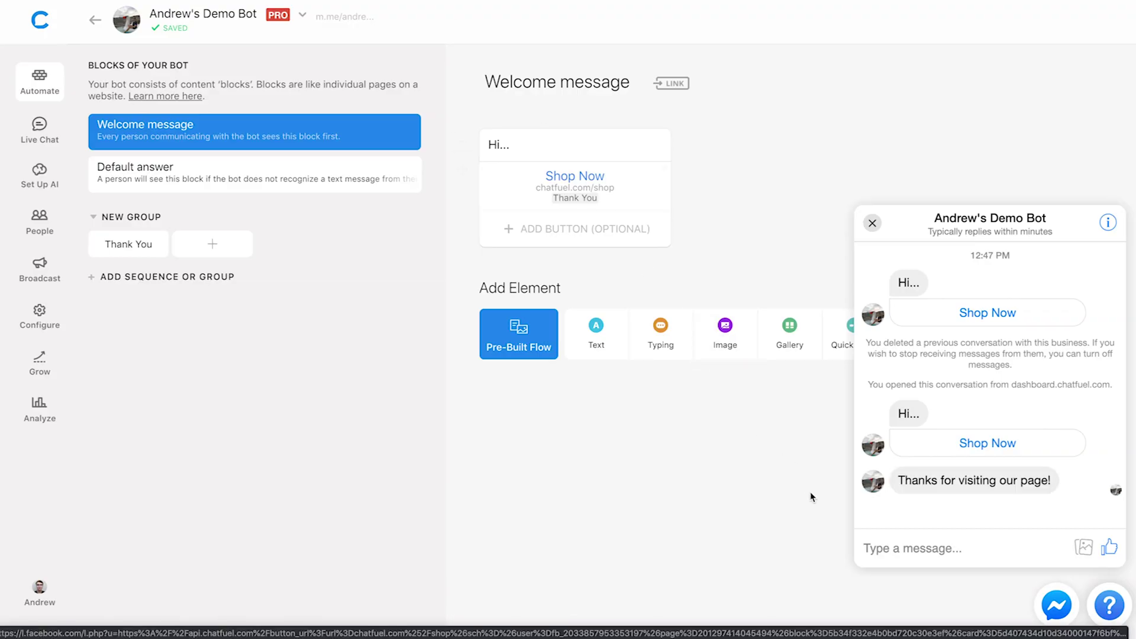
{"action": "left_click", "coordinate": [872, 224]}
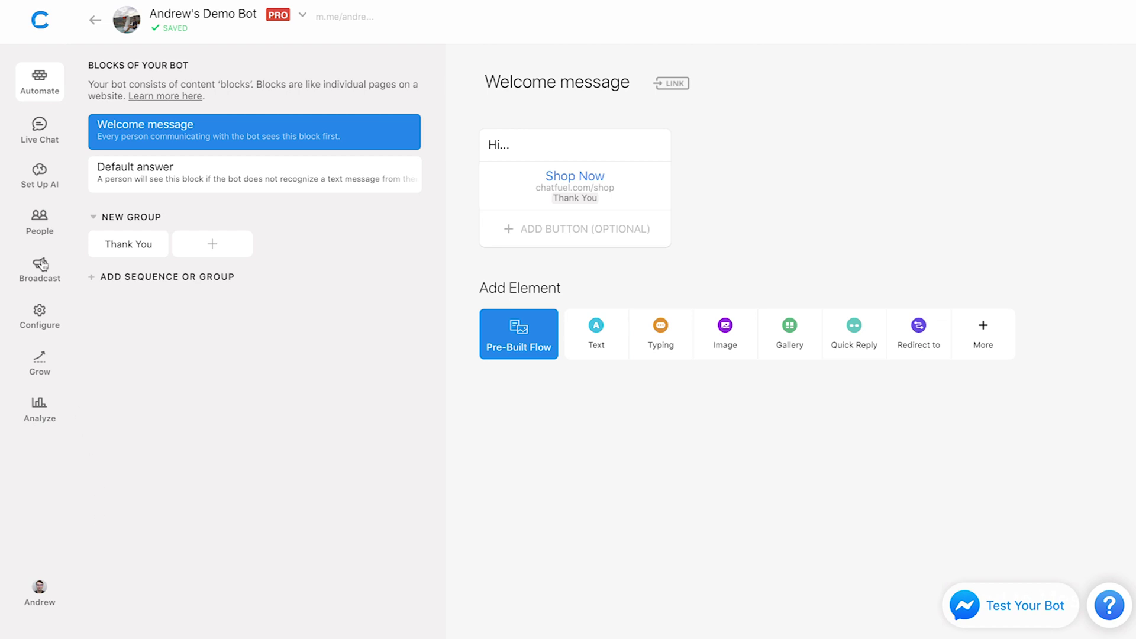
Filter People by attribute 'visited page' is 'true'
{"action": "left_click", "coordinate": [40, 224]}
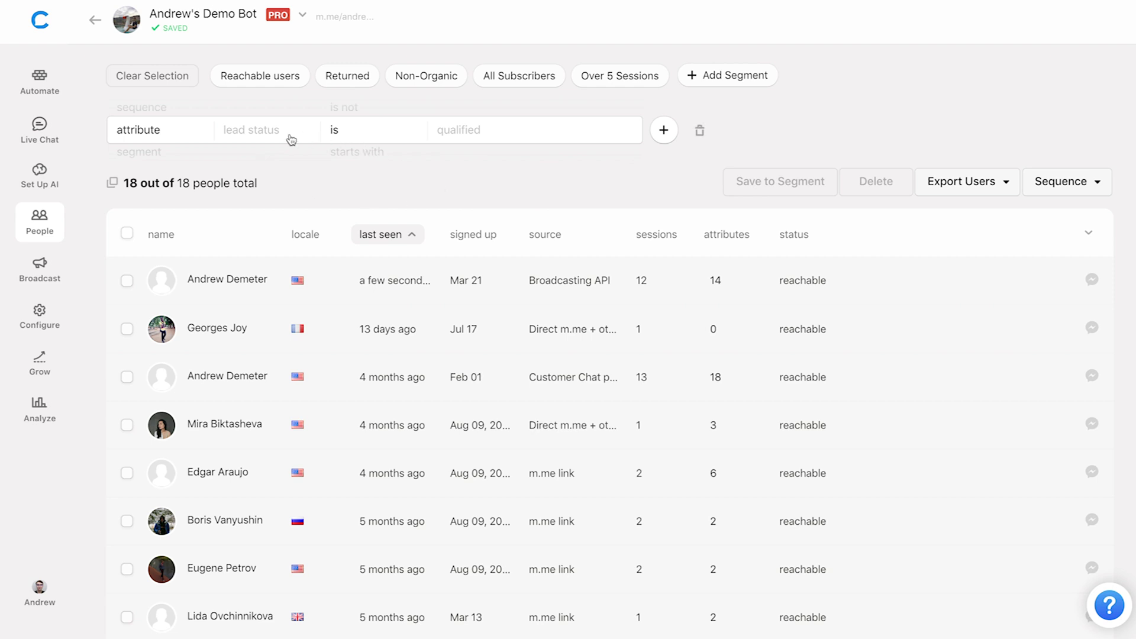
{"action": "left_click", "coordinate": [271, 137]}
{"action": "type", "text": "page"}
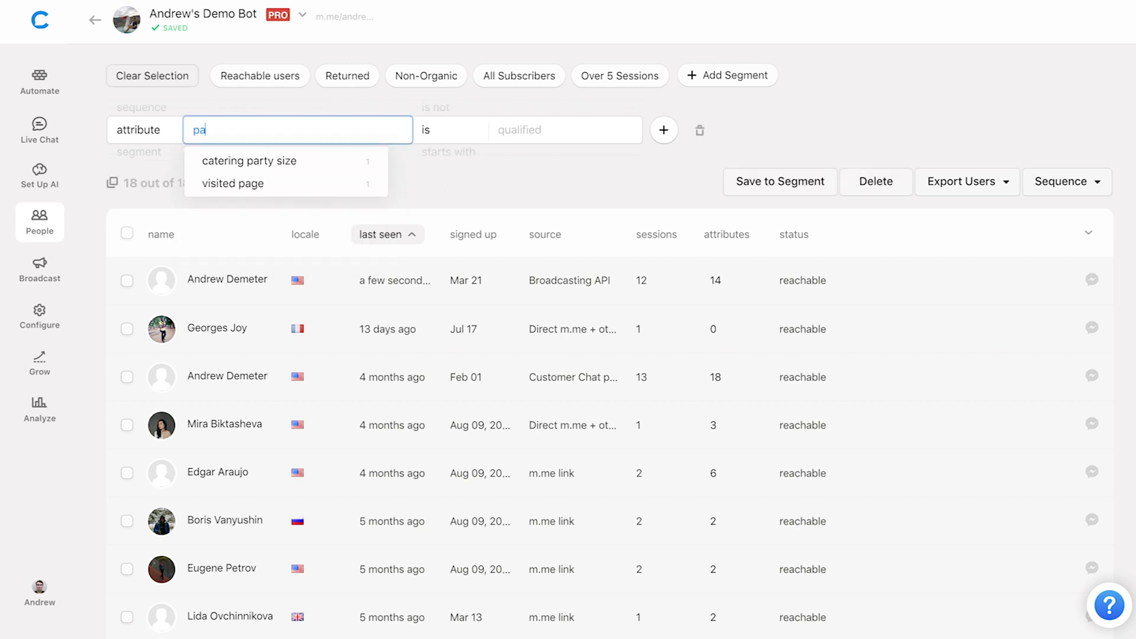
{"action": "left_click", "coordinate": [257, 158]}
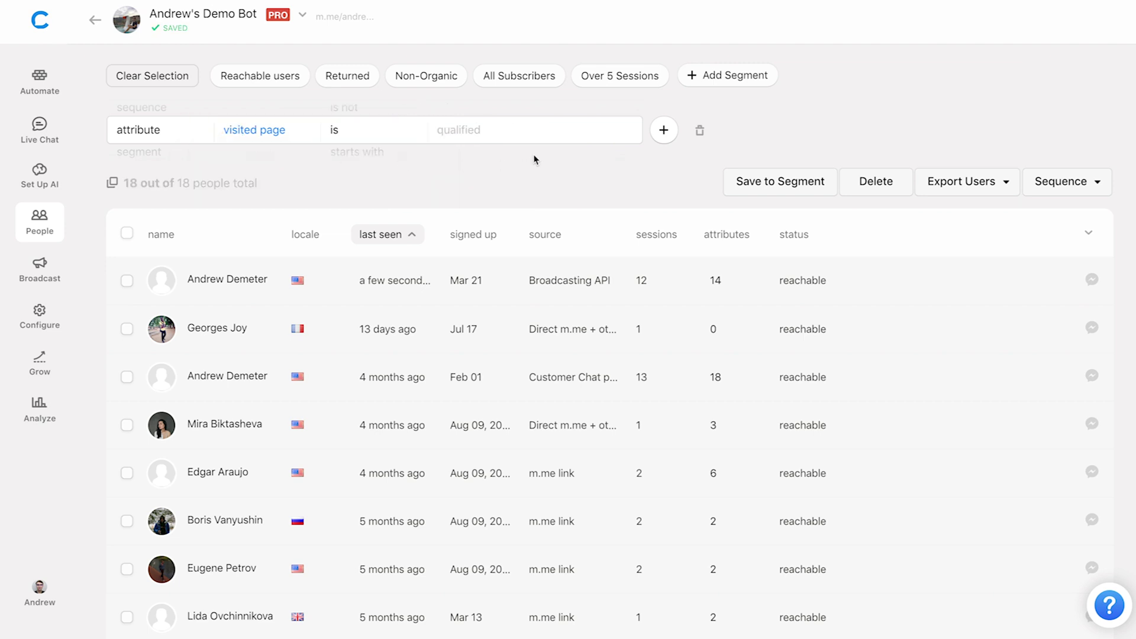
{"action": "left_click", "coordinate": [532, 134]}
{"action": "left_click", "coordinate": [474, 177]}
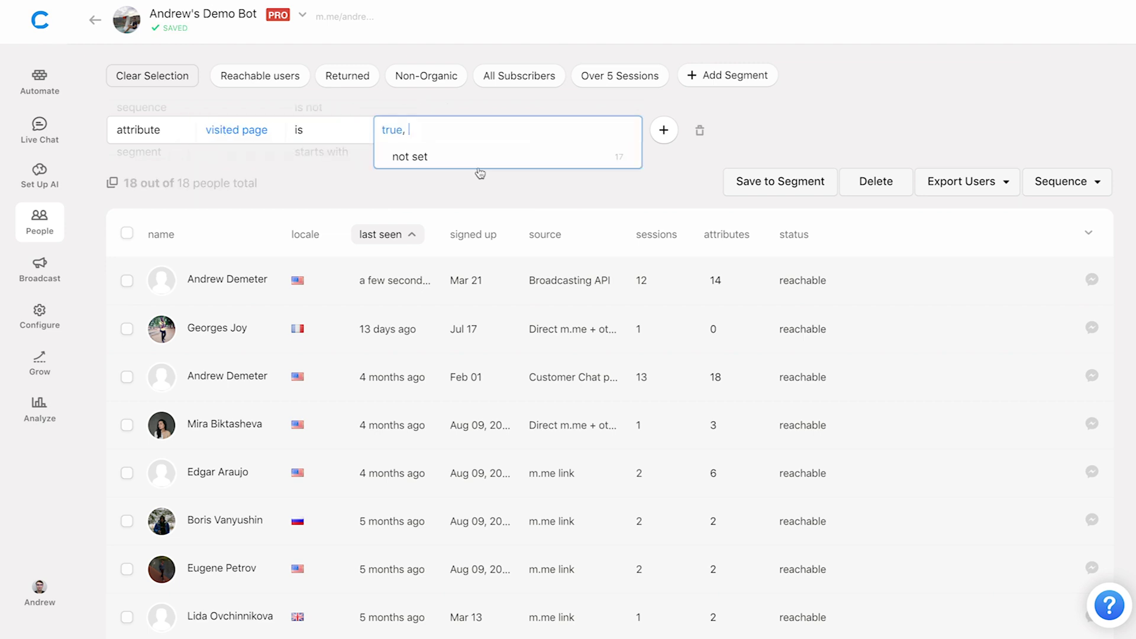
{"action": "left_click", "coordinate": [795, 130]}
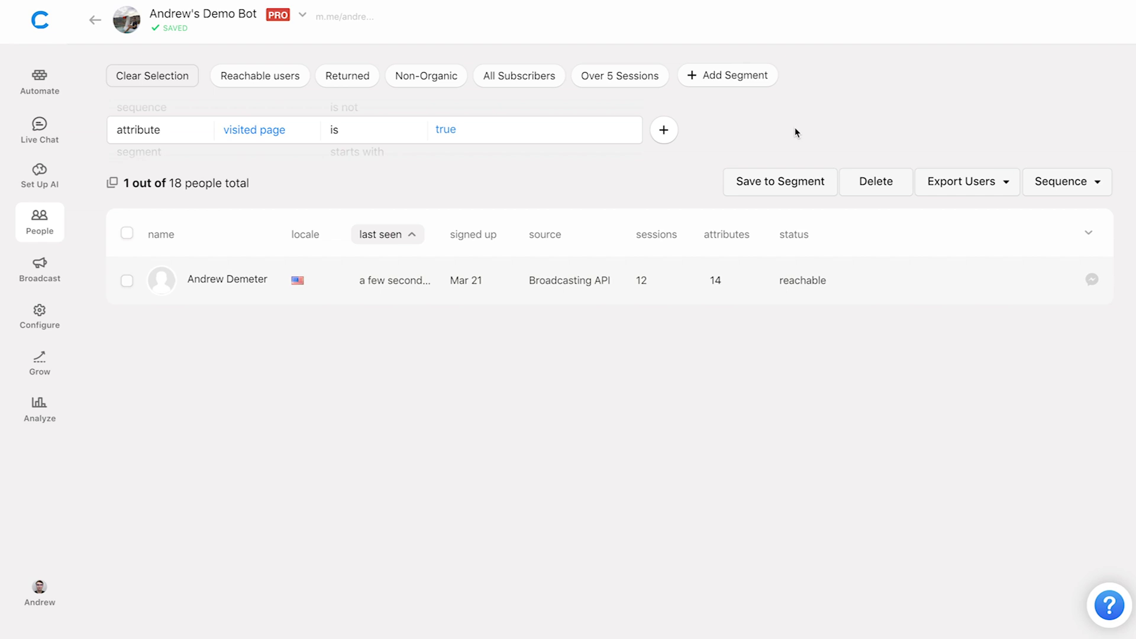
Return to the Automate section showing the Welcome message block
{"action": "left_click", "coordinate": [50, 87]}
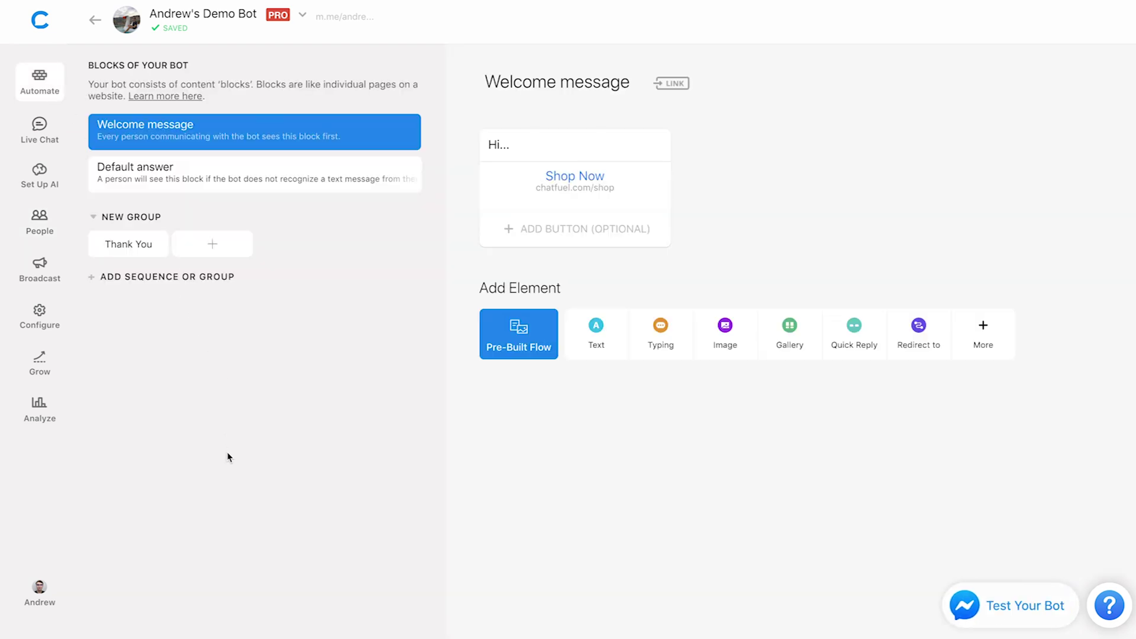